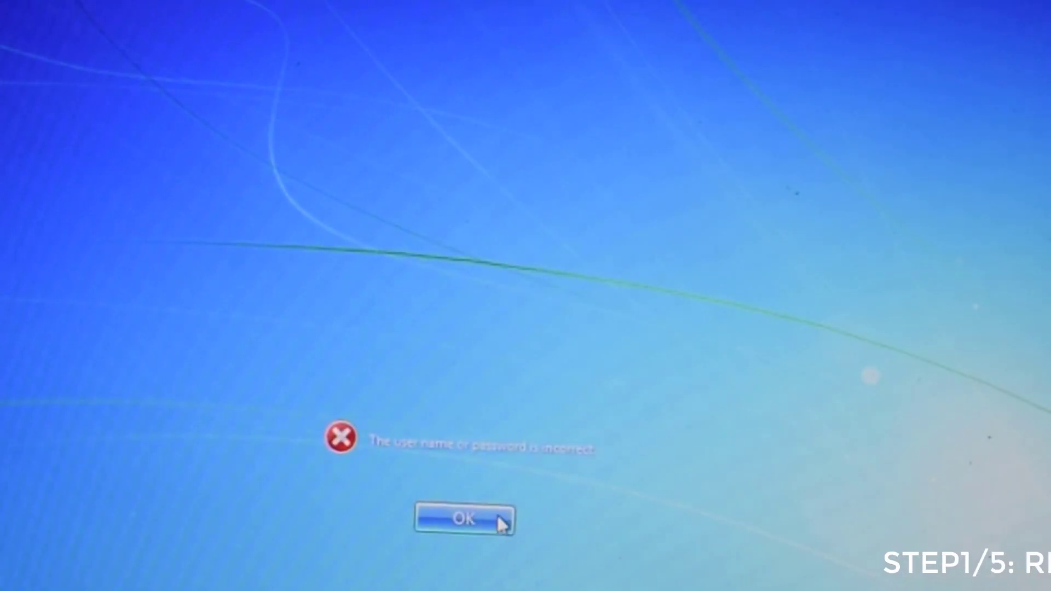
Dismiss the incorrect-password error and let Startup Repair reach its cannot-repair report.
click(502, 524)
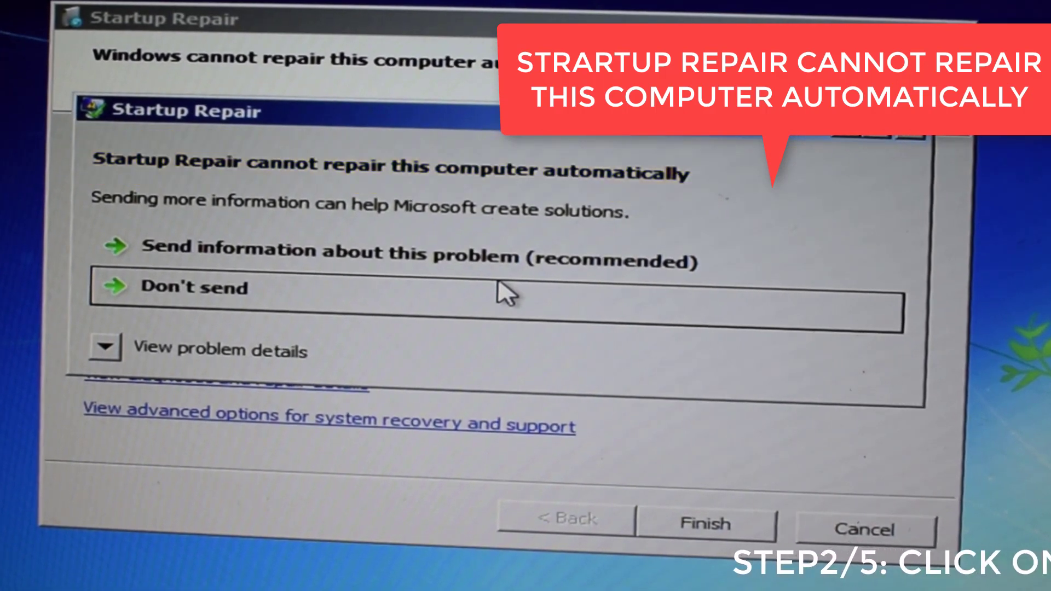
Show Startup Repair's problem details and open erofflps.txt in Notepad.
click(105, 347)
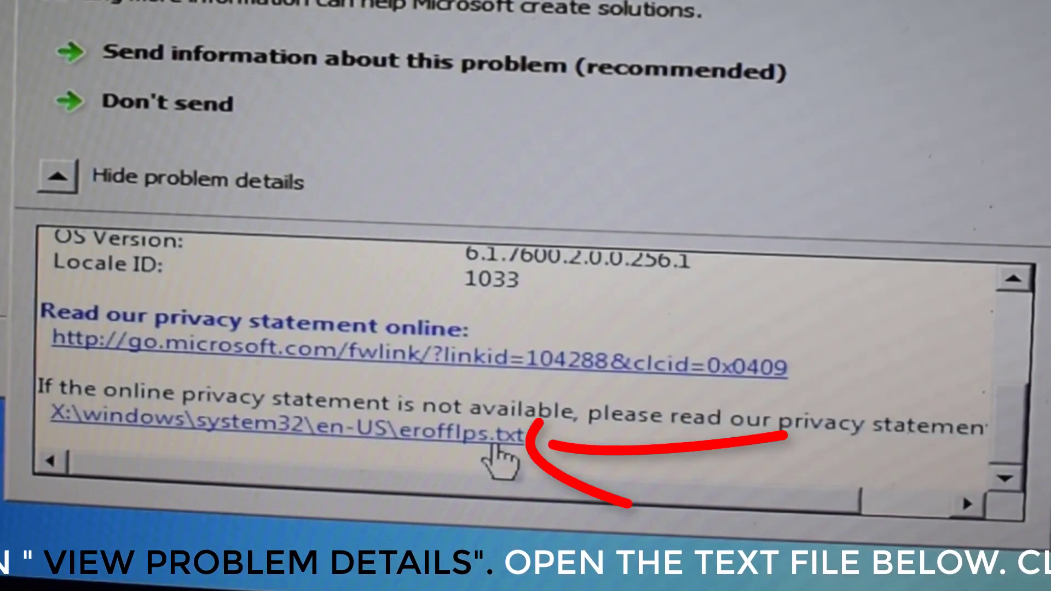
click(500, 457)
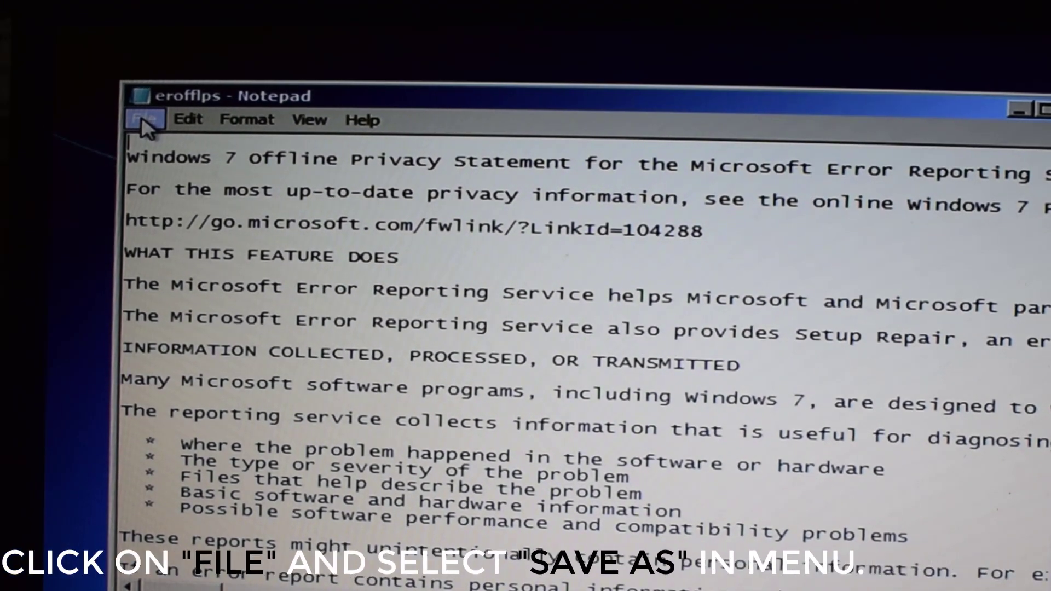
Start a Notepad Save As with the file type set to All Files.
click(141, 117)
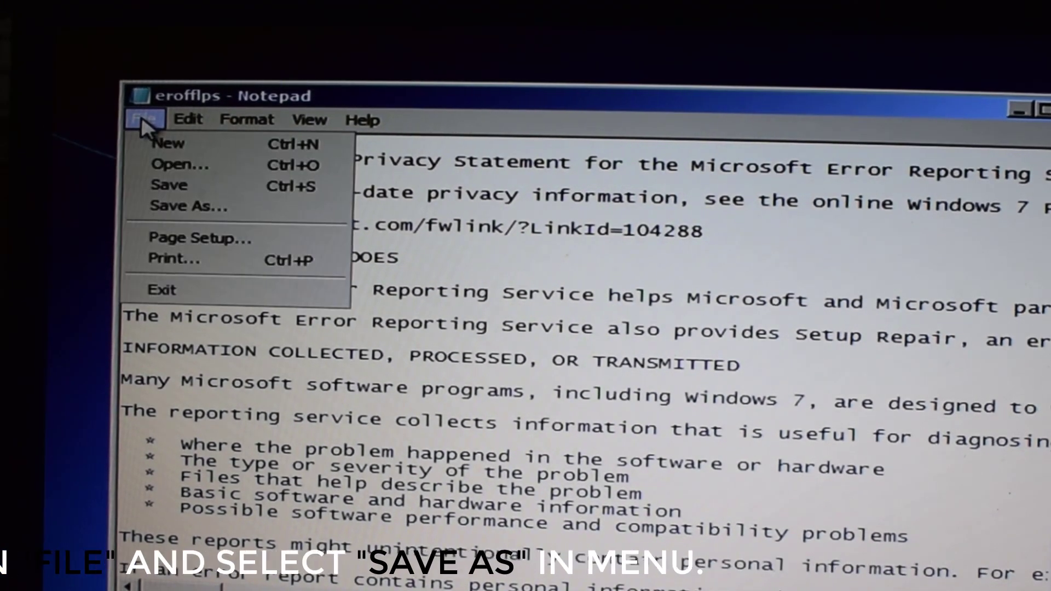
click(172, 202)
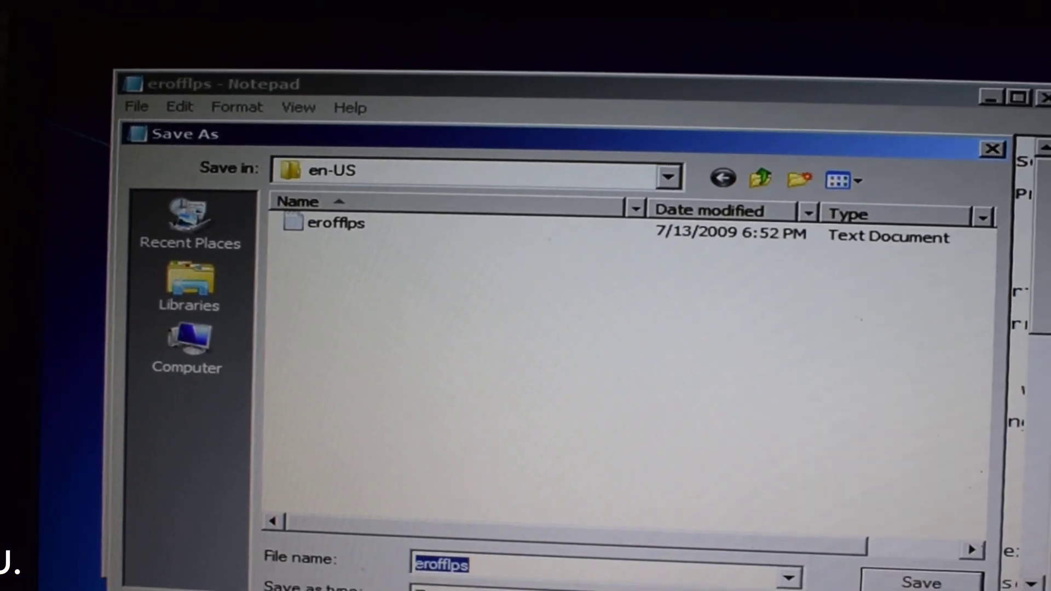
click(616, 499)
click(376, 529)
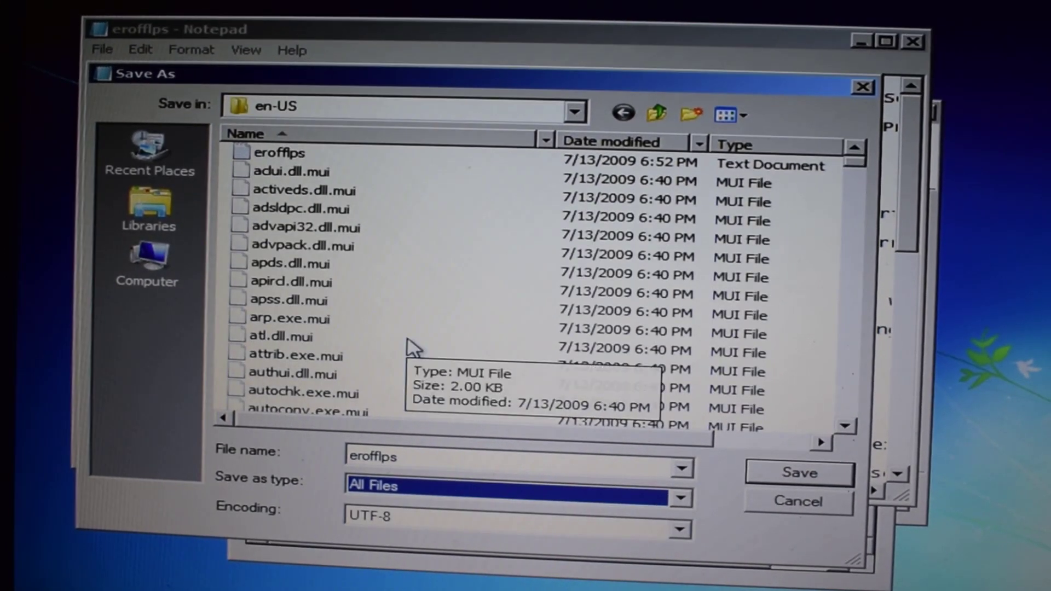
Browse to C:\Windows\System32 and begin renaming the Utilman file.
click(156, 271)
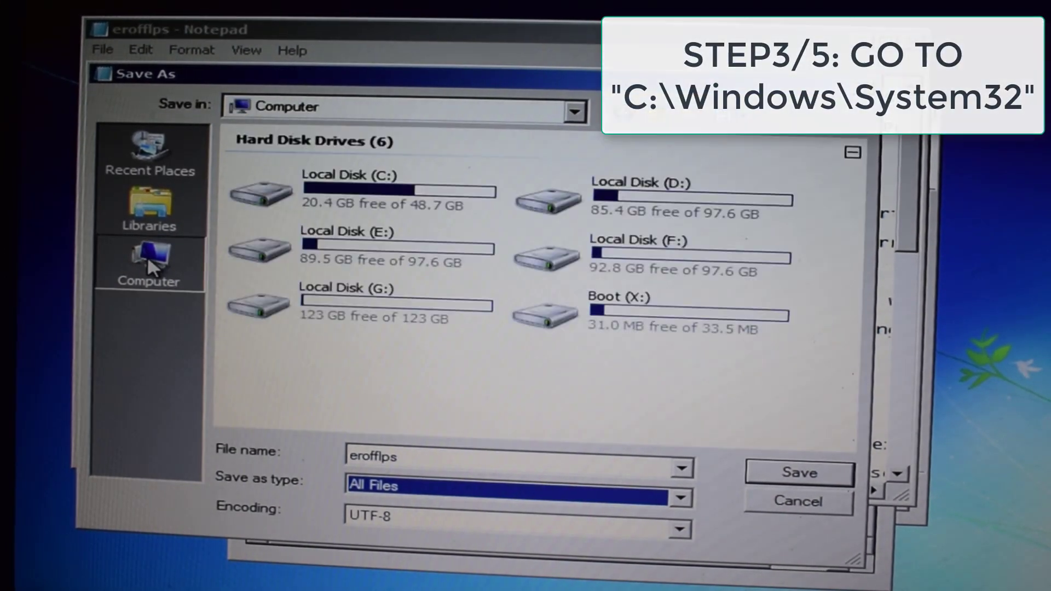
click(376, 193)
click(821, 480)
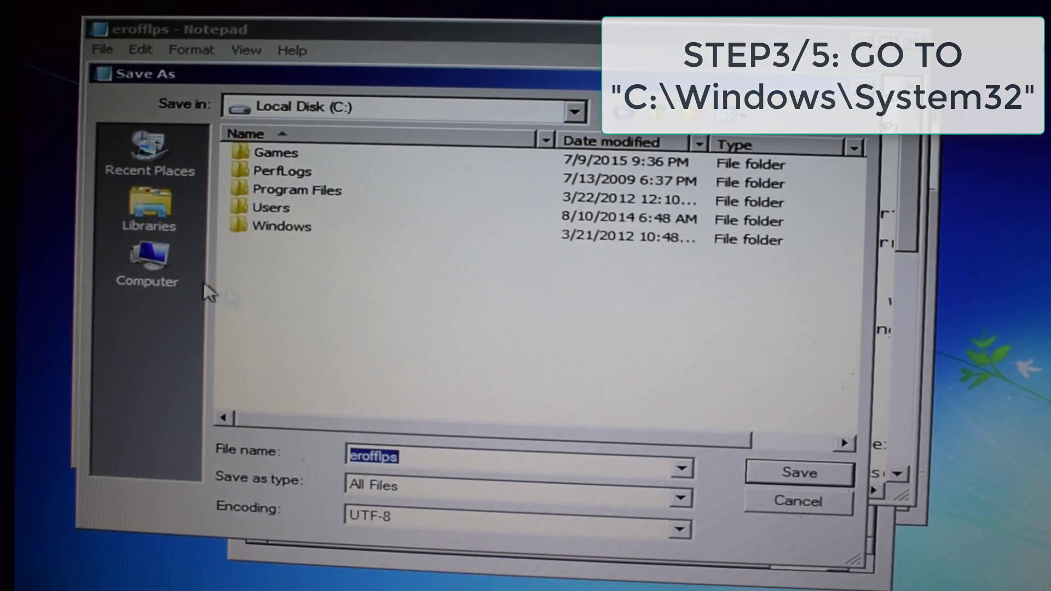
double_click(274, 230)
drag(853, 176, 850, 283)
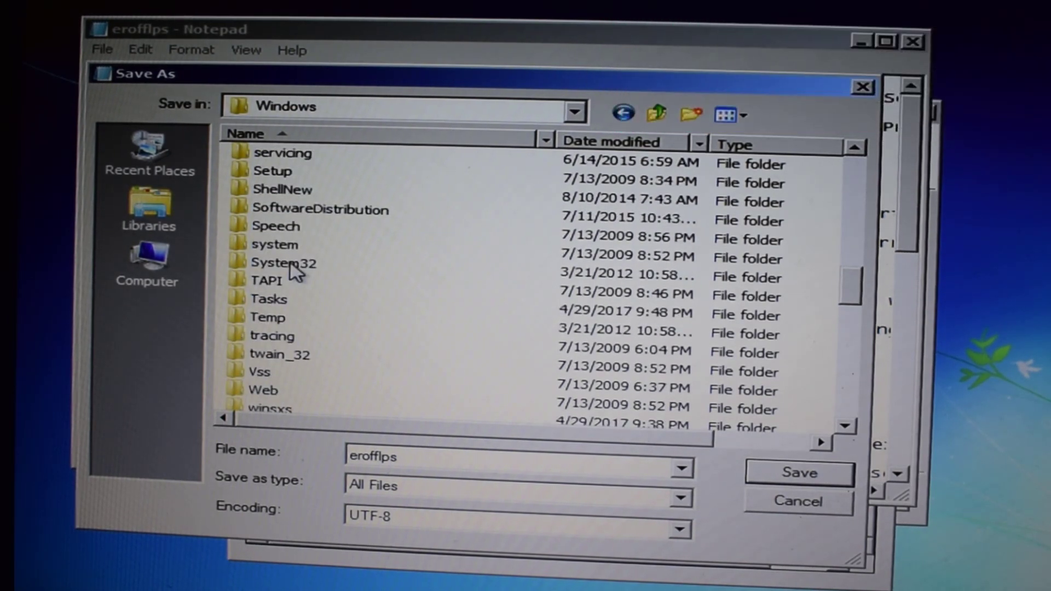
double_click(291, 271)
scroll(809, 267, down, 15)
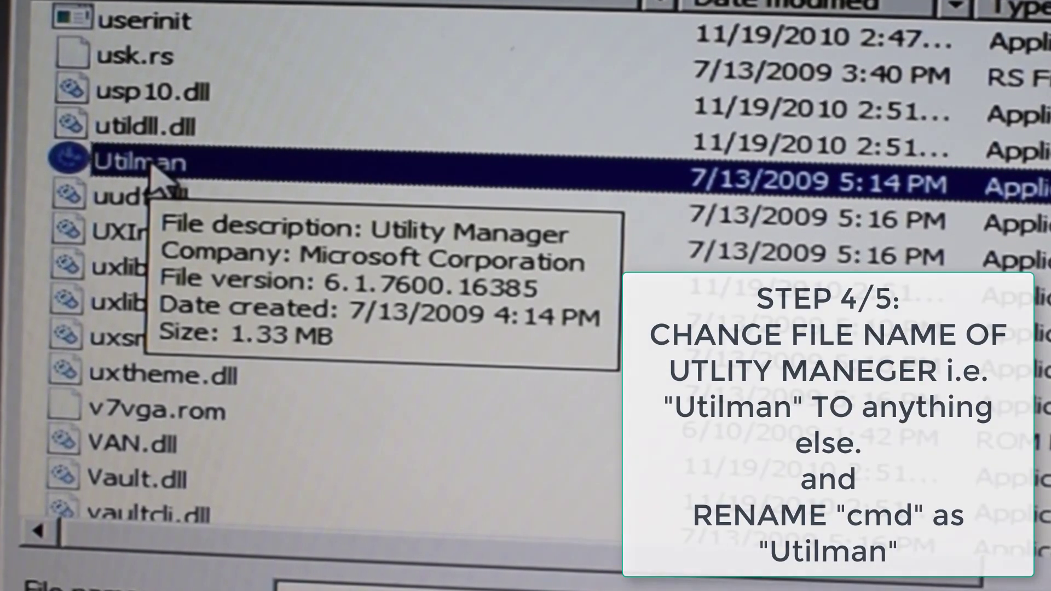
click(151, 160)
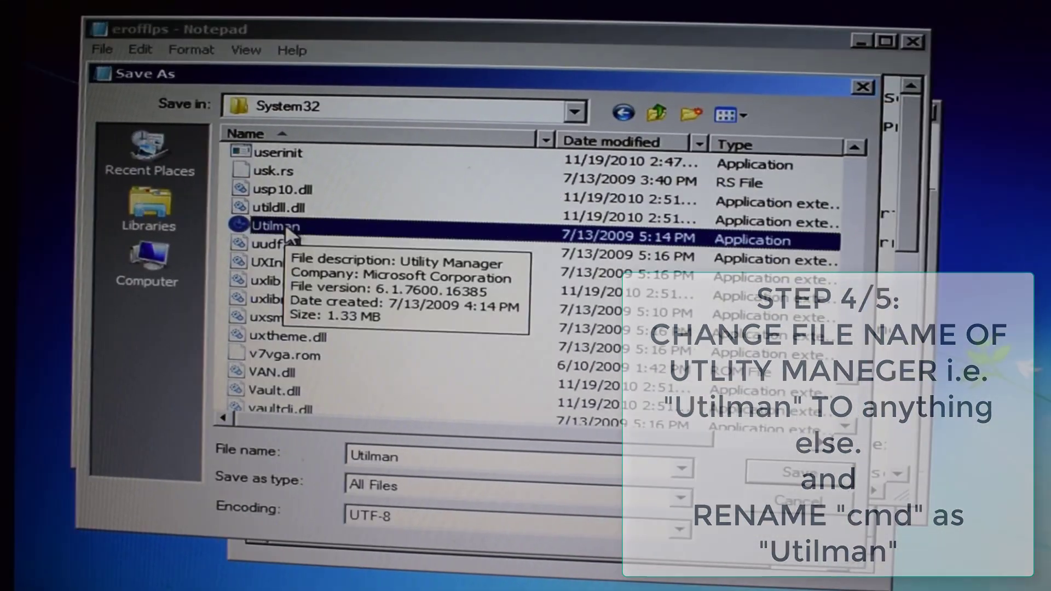
Copy the Utilman name and rename the file to Utilman0.
right_click(289, 234)
click(322, 284)
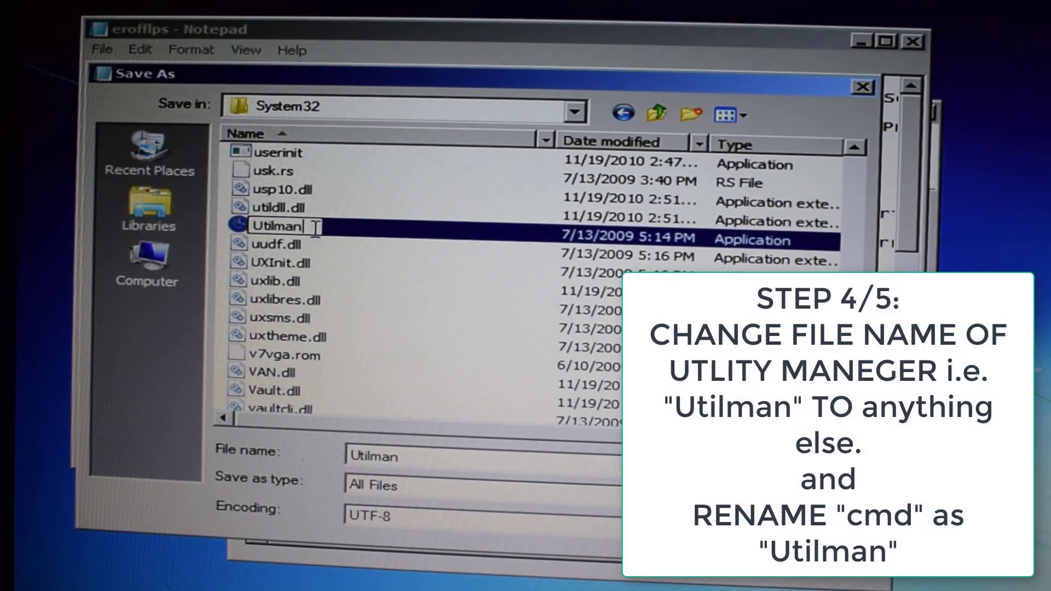
text(0)
click(381, 248)
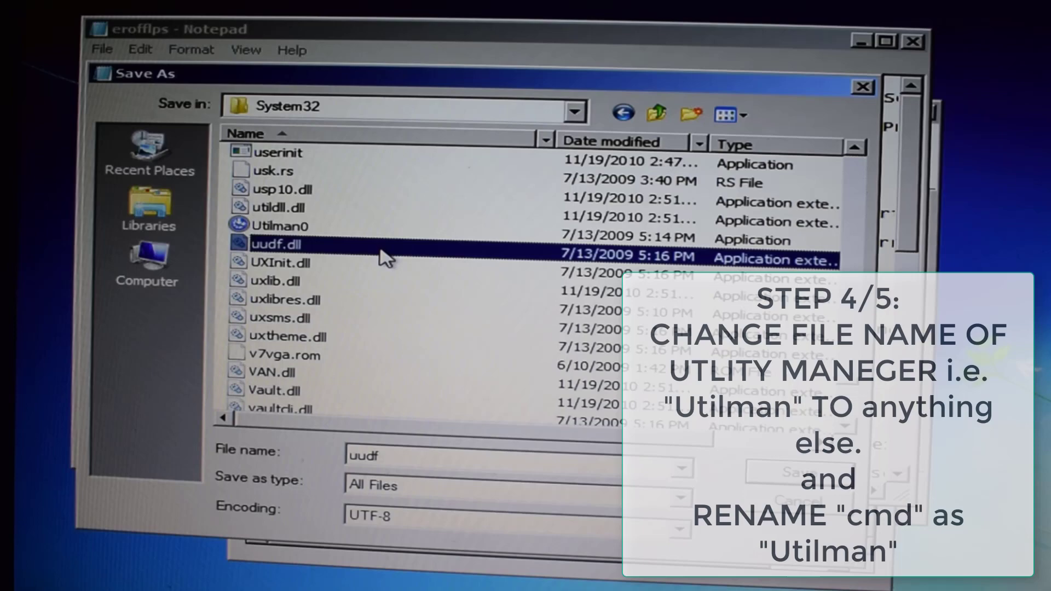
drag(857, 378, 857, 202)
scroll(364, 316, up, 5)
Rename cmd to Utilman by pasting the copied name, then cancel Save As.
click(271, 263)
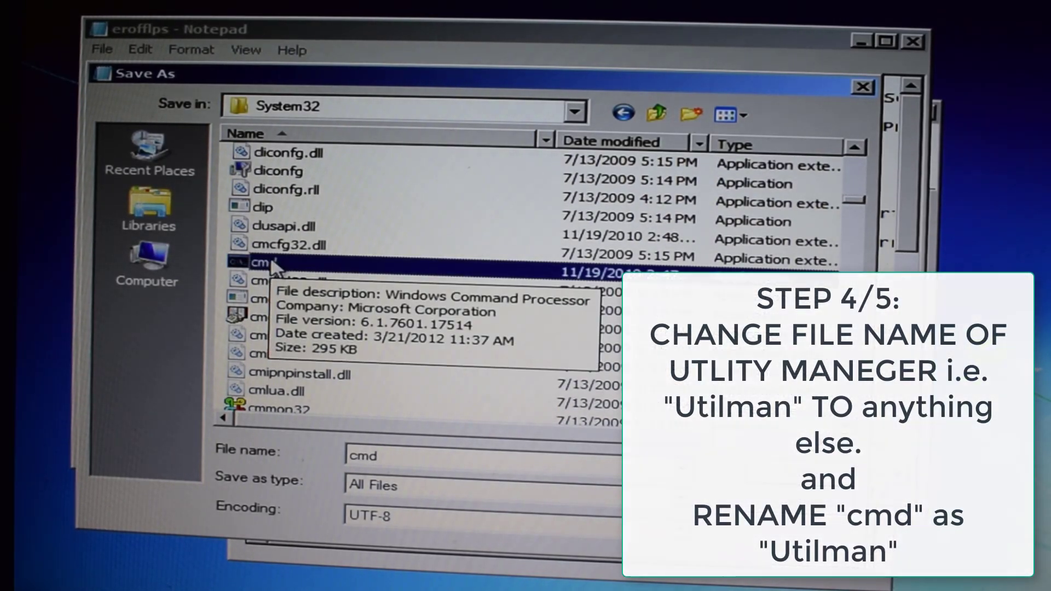
click(271, 263)
right_click(271, 263)
click(329, 335)
text(Utilman)
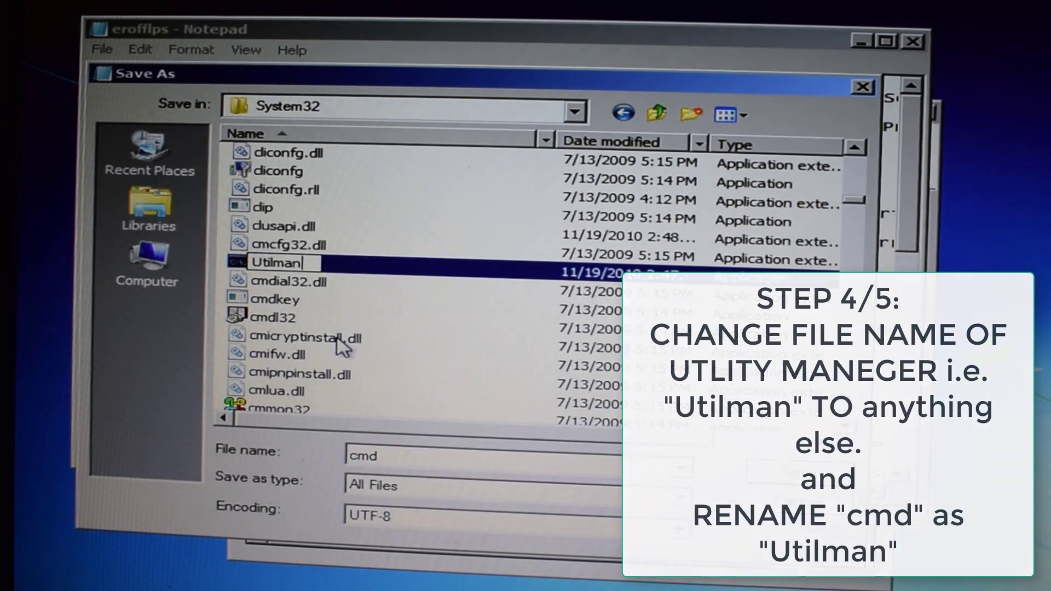
click(386, 214)
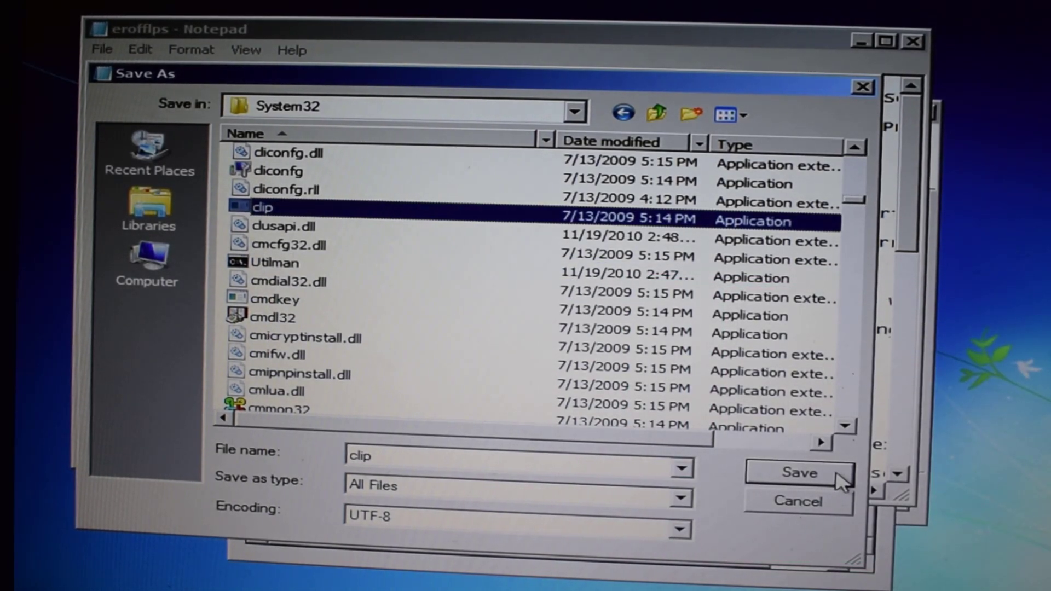
click(809, 503)
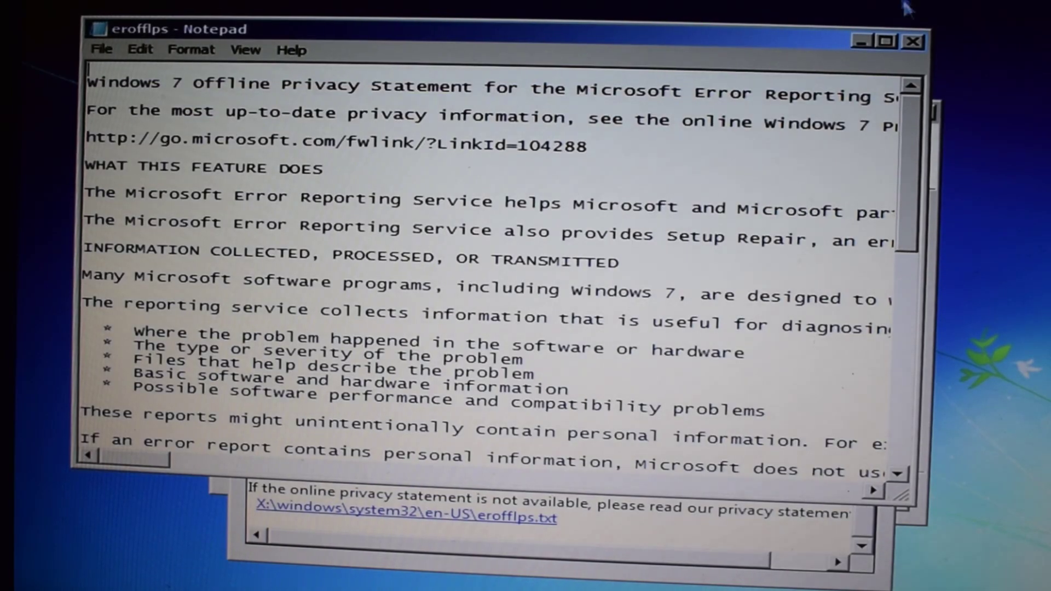
Close Notepad and the repair report, then run control userpasswords2 from the Ease of Access command prompt.
click(920, 45)
click(891, 188)
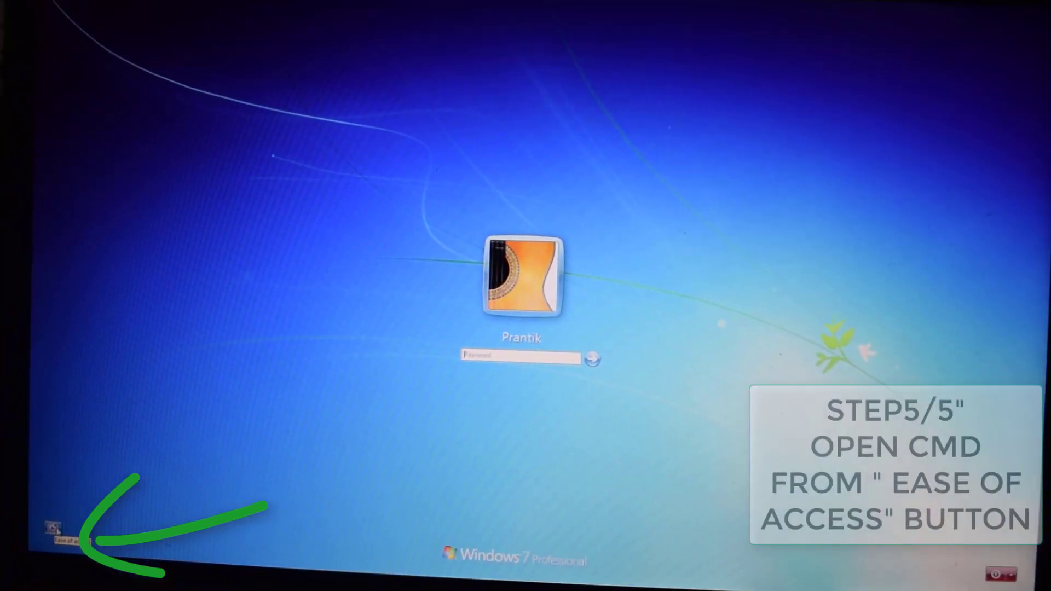
click(43, 554)
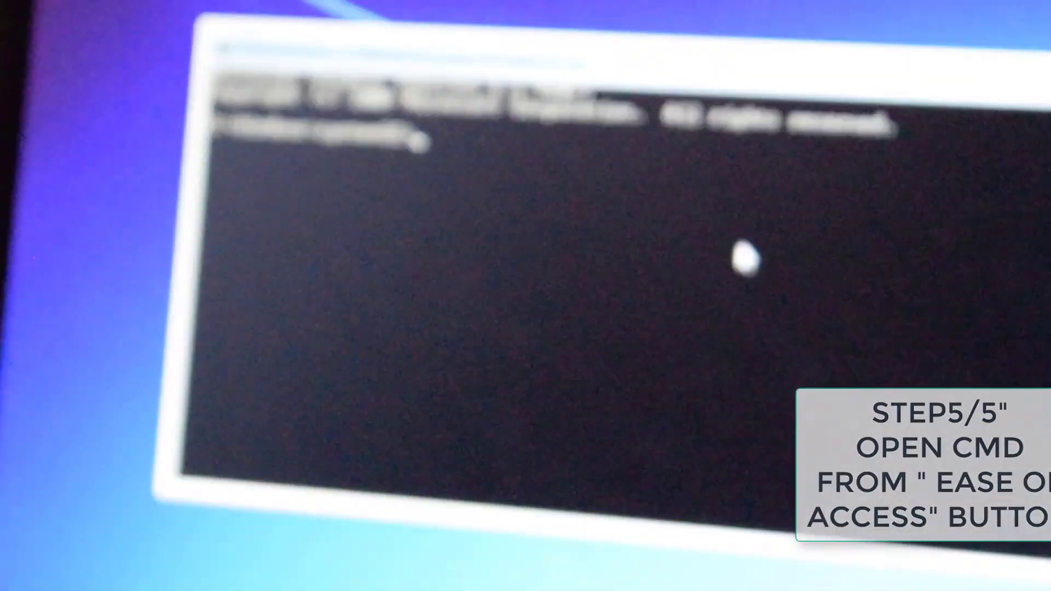
text(control userpasswords2)
key(Return)
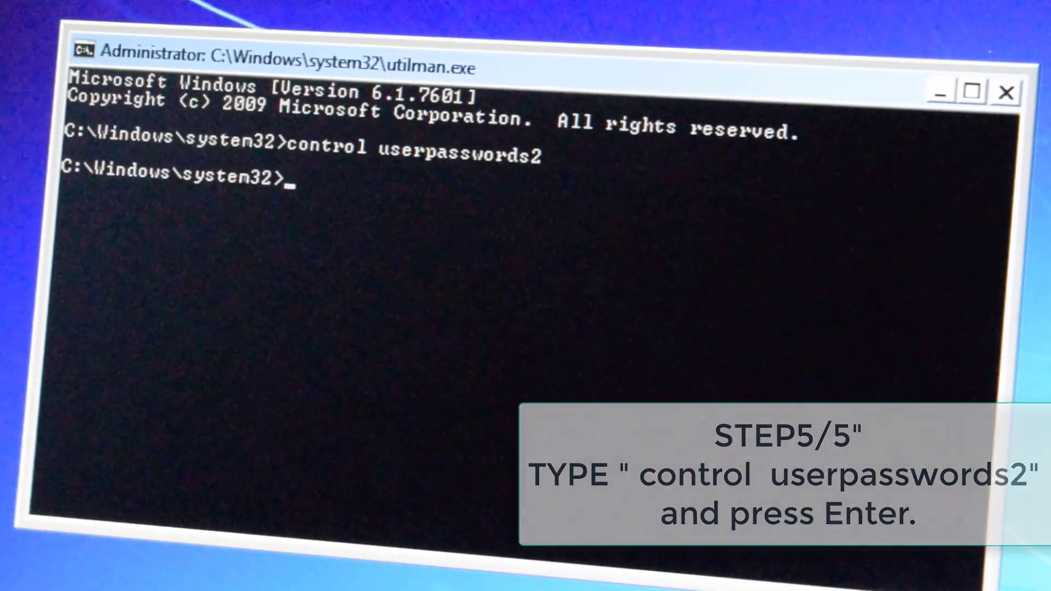
text(control userpasswords2)
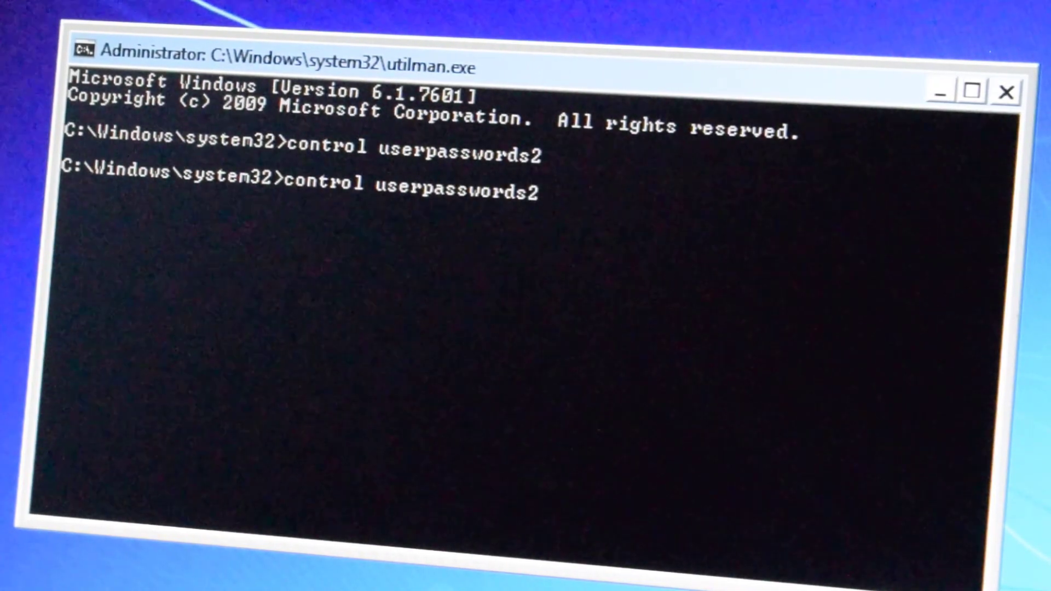
key(Return)
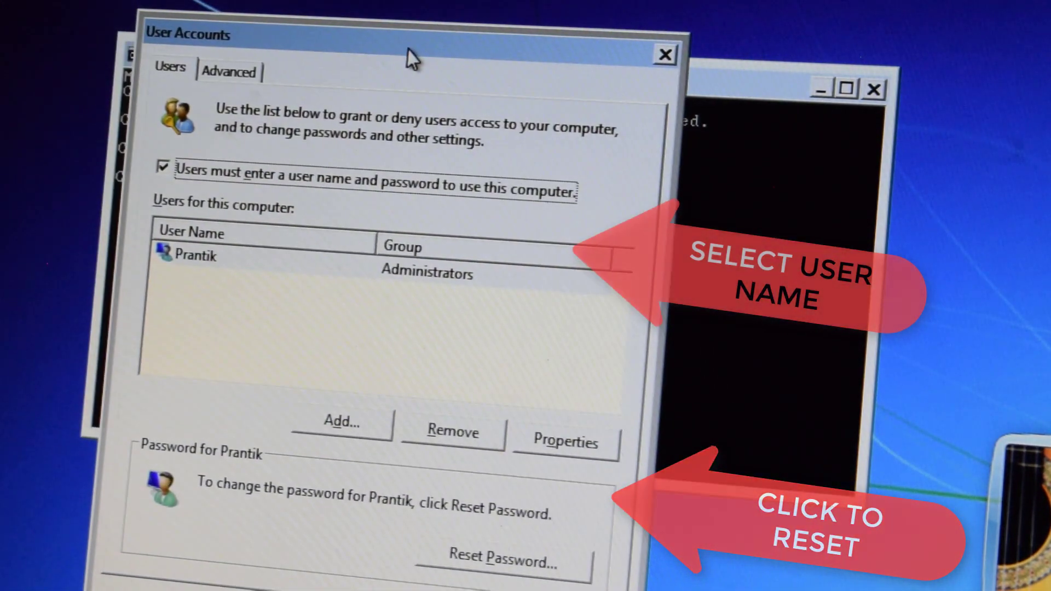
Reset Prantik's password to blank and confirm User Accounts with OK.
drag(411, 58, 414, 5)
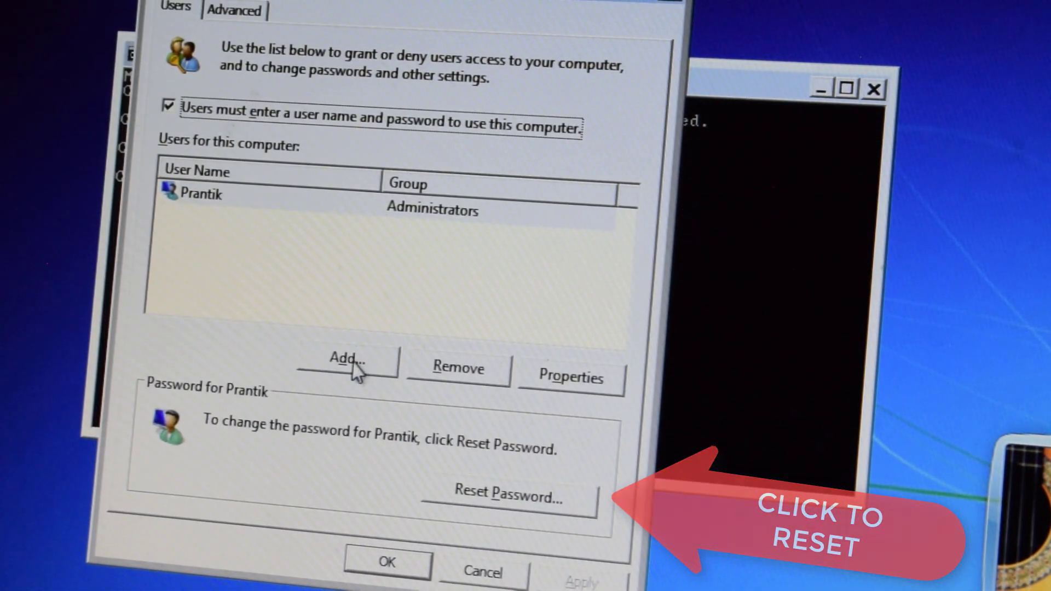
click(494, 497)
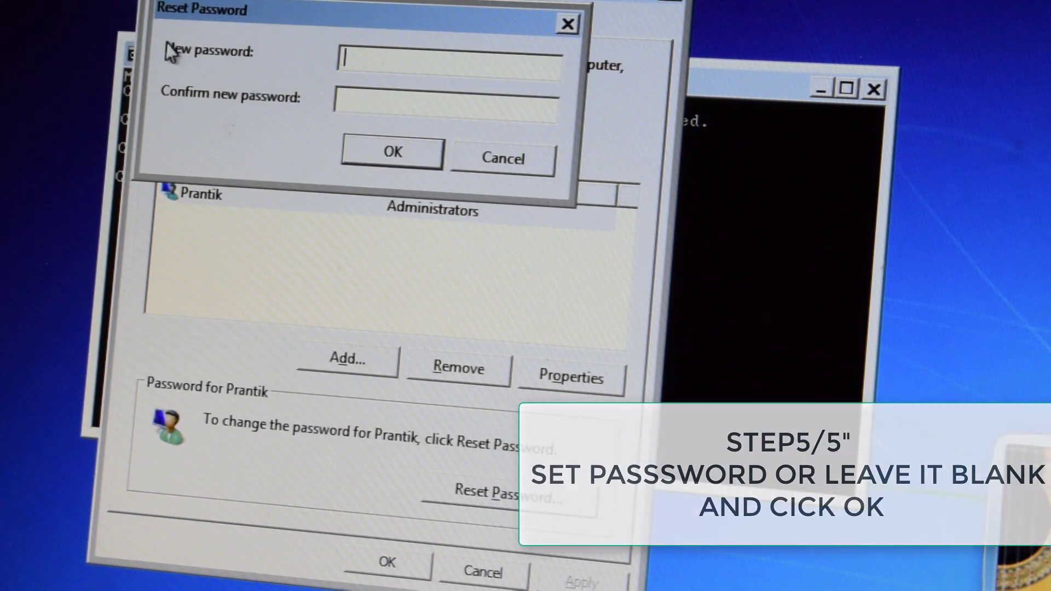
key(Tab)
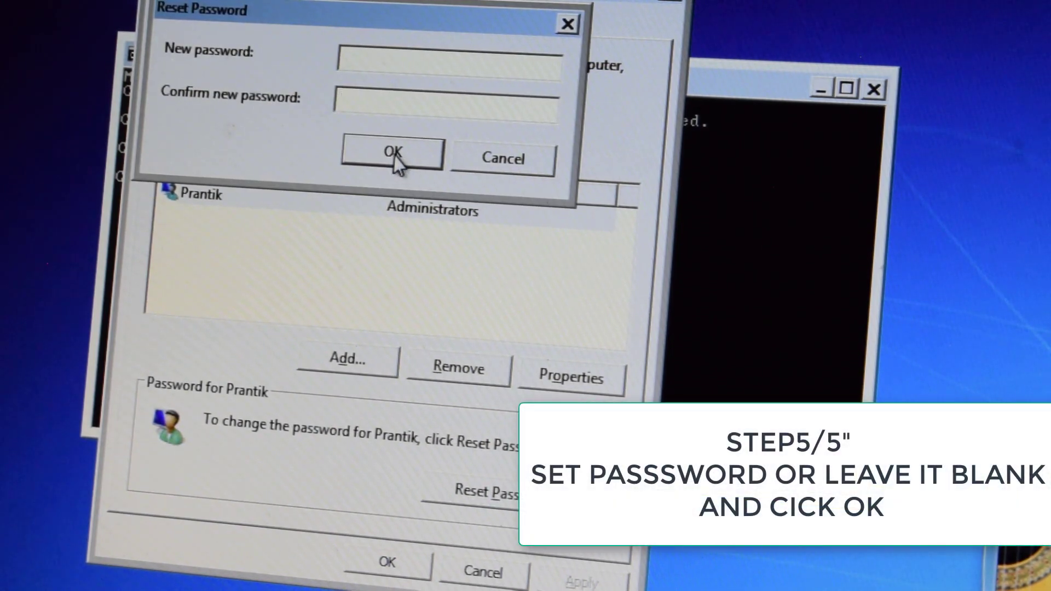
click(395, 154)
click(369, 564)
text(e)
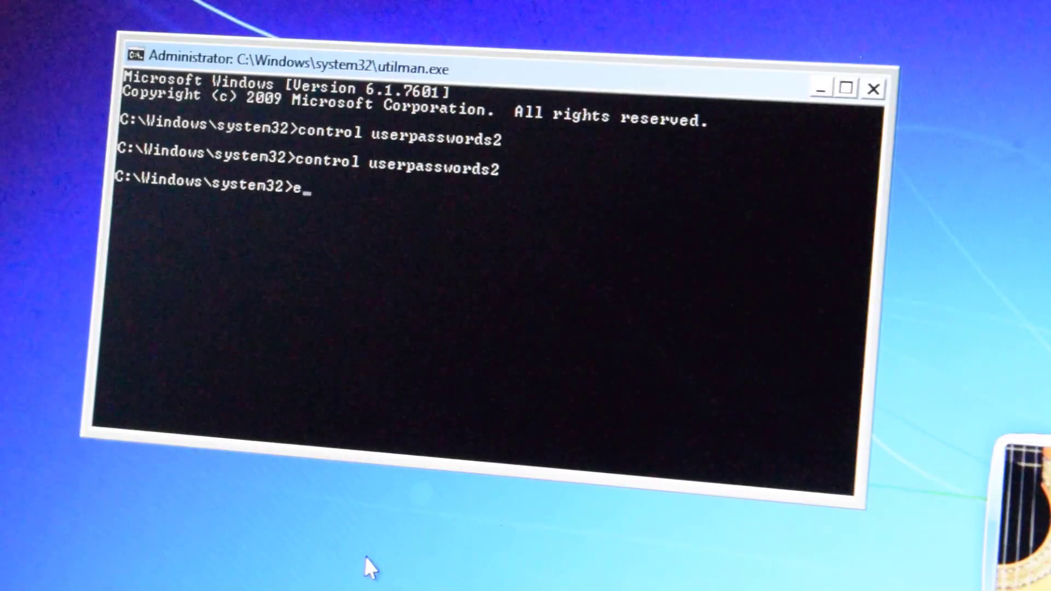
text(xit)
Exit the command prompt, returning to Prantik's logon screen.
key(Return)
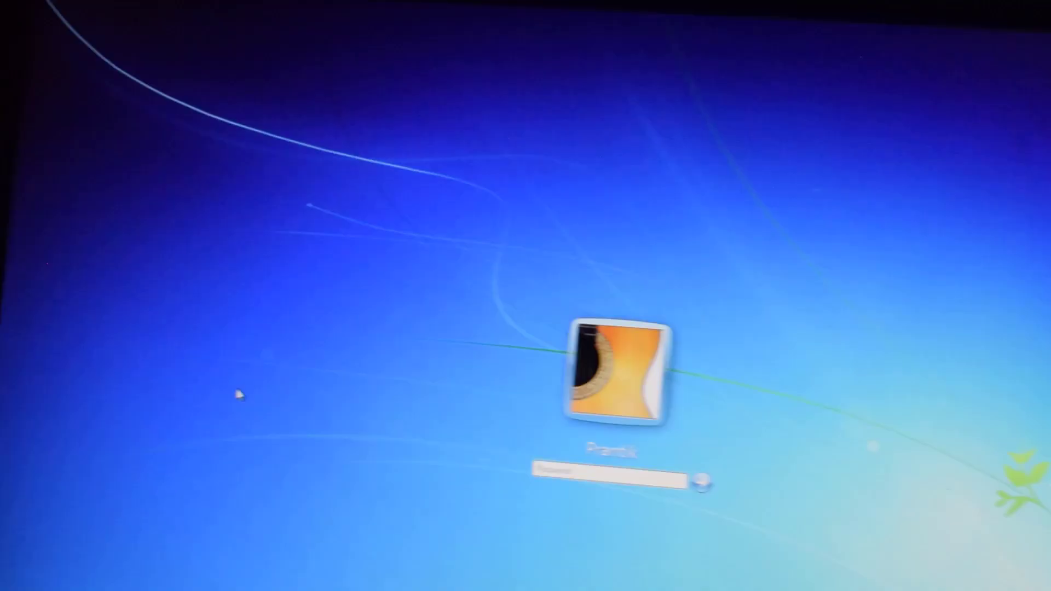